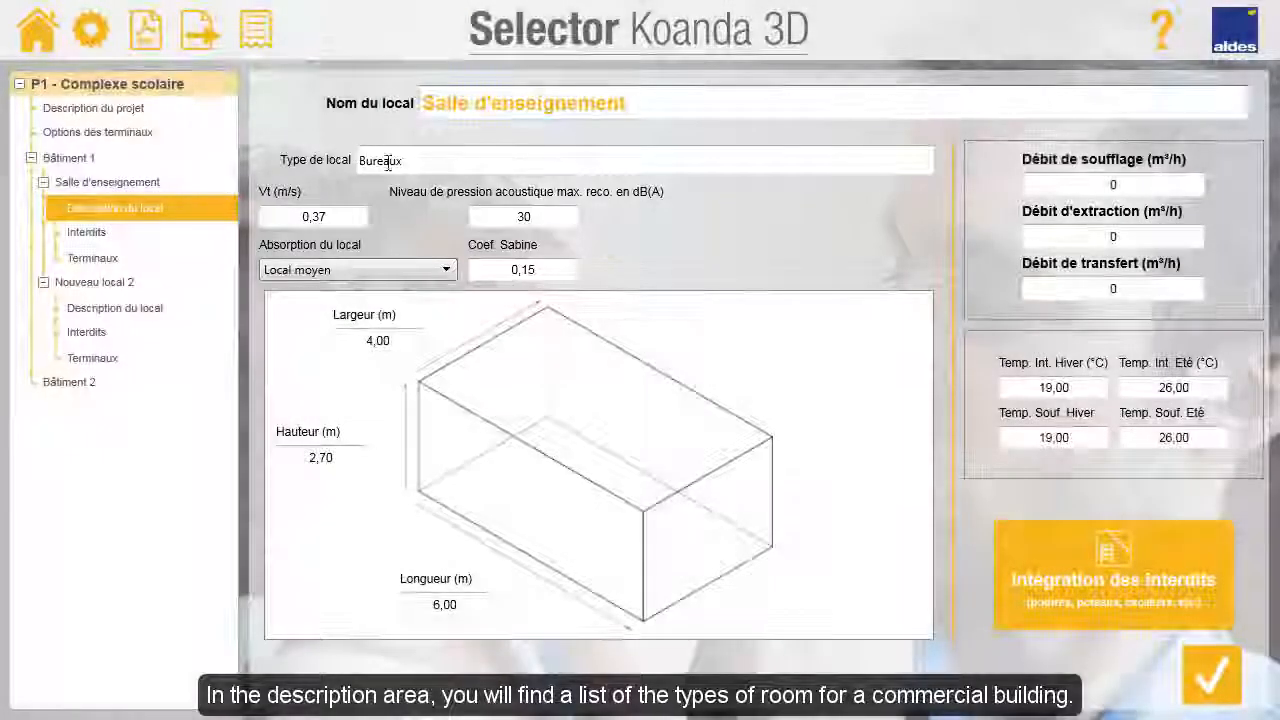
- Set the room type of the Salle d'enseignement to Salle de classe and select its maximum sound pressure level value
click(399, 165)
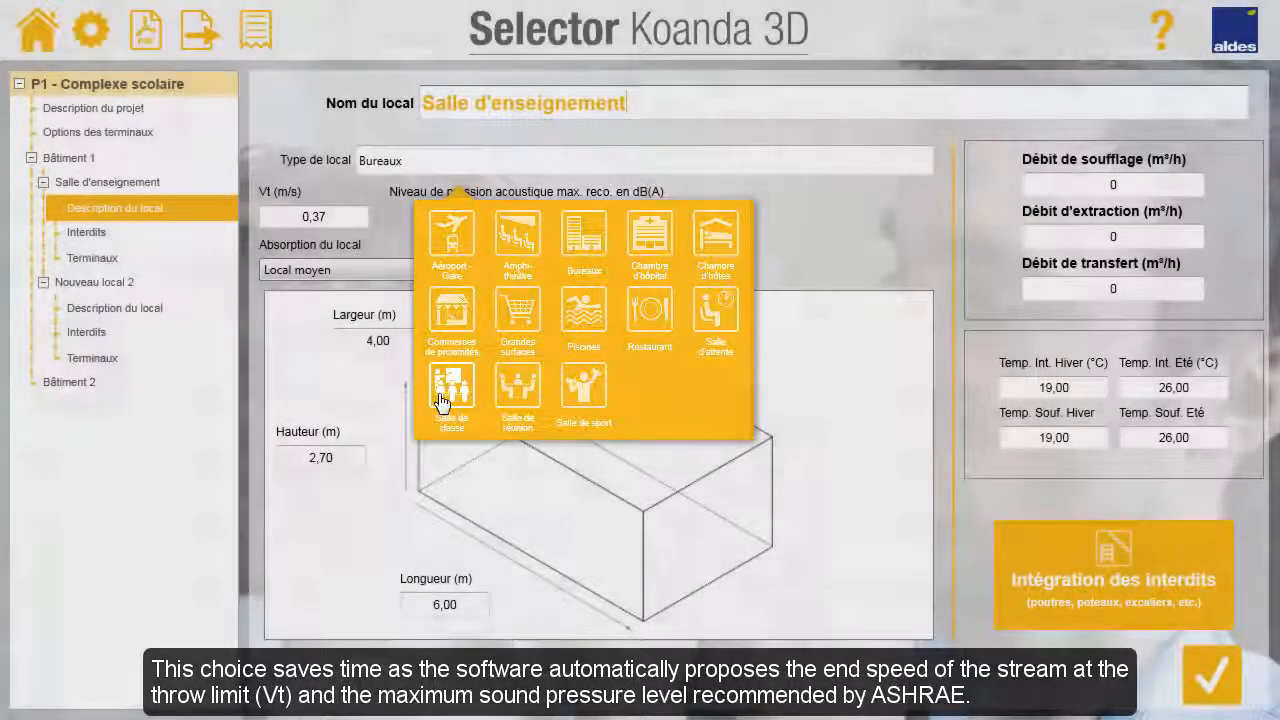
click(451, 395)
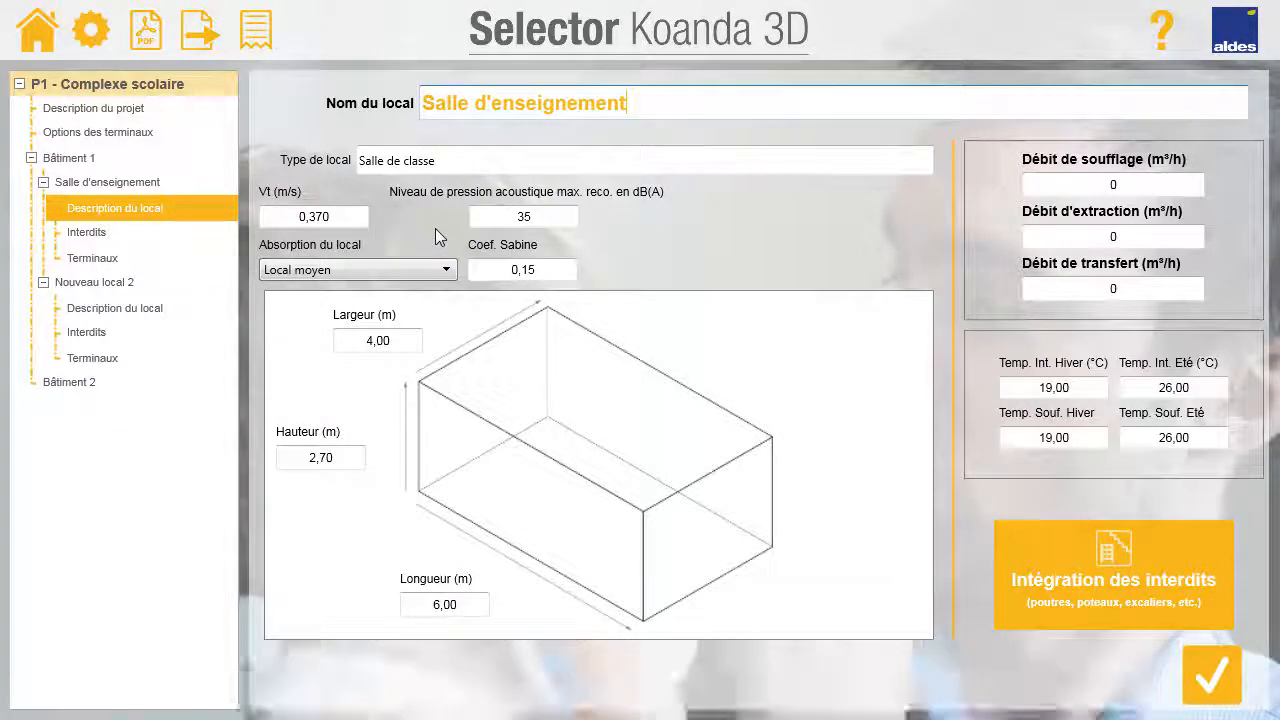
double_click(544, 214)
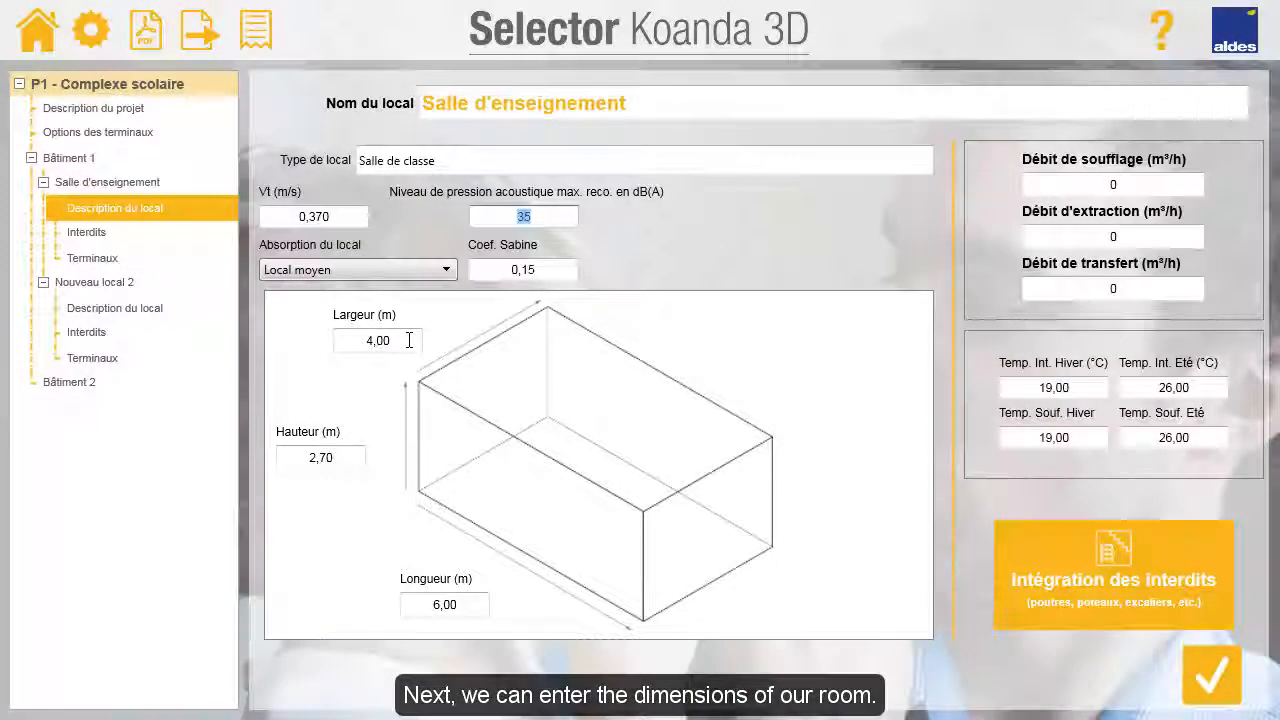
- Set the room dimensions to 5 m width, 3 m height and 10 m length
drag(409, 340, 343, 344)
text(5)
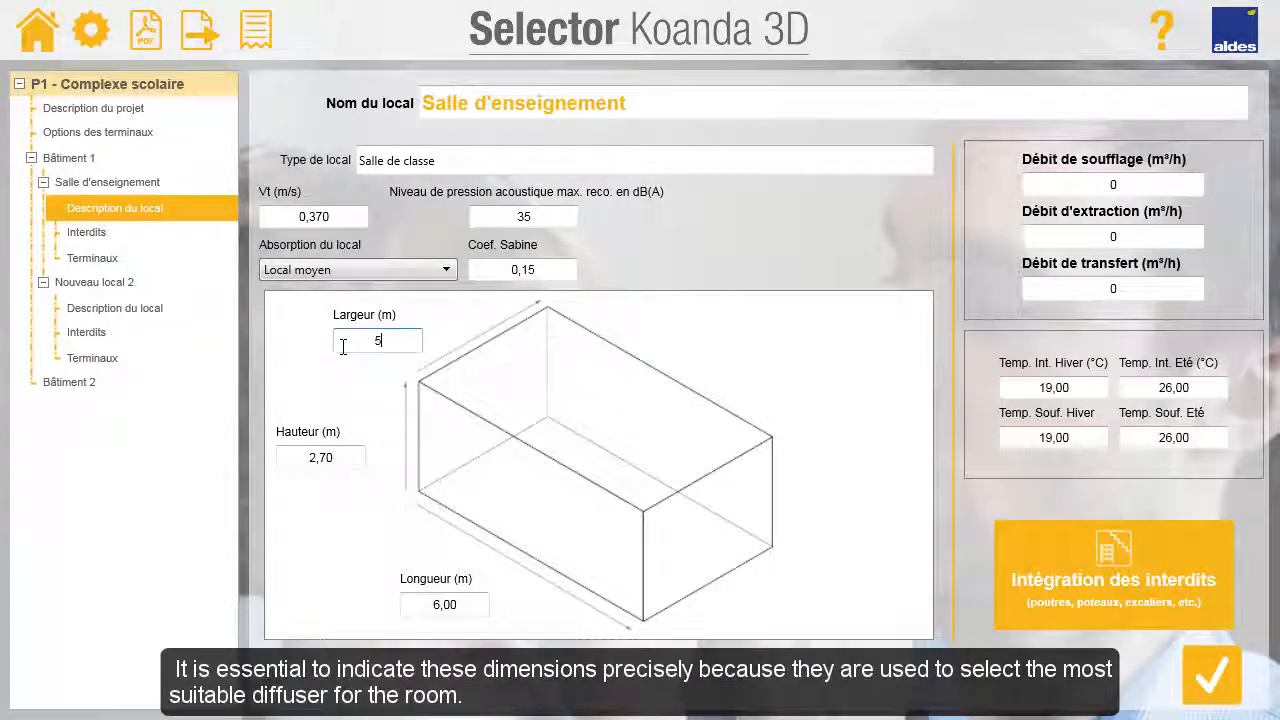
drag(334, 460, 294, 456)
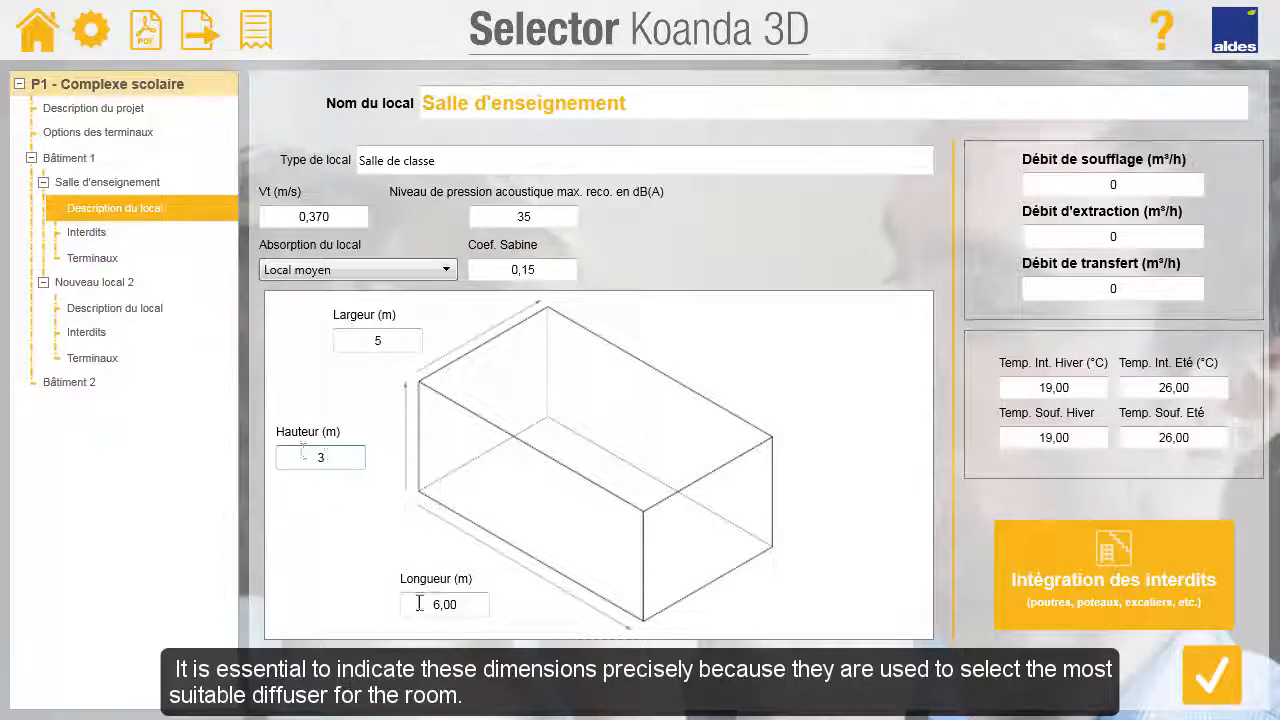
drag(451, 606, 419, 612)
text(10)
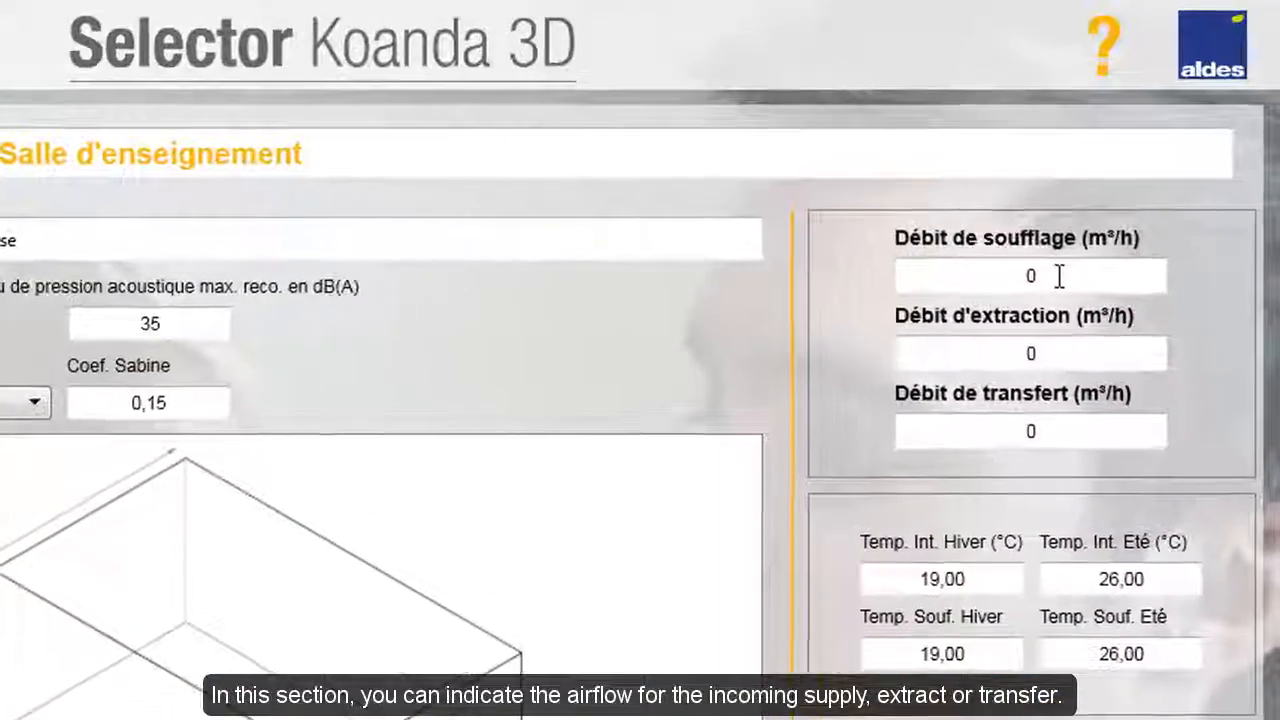
- Set the supply and extract airflows to 500 m³/h each and open the obstacle entry (Interdits) of the Salle d'enseignement
click(1096, 188)
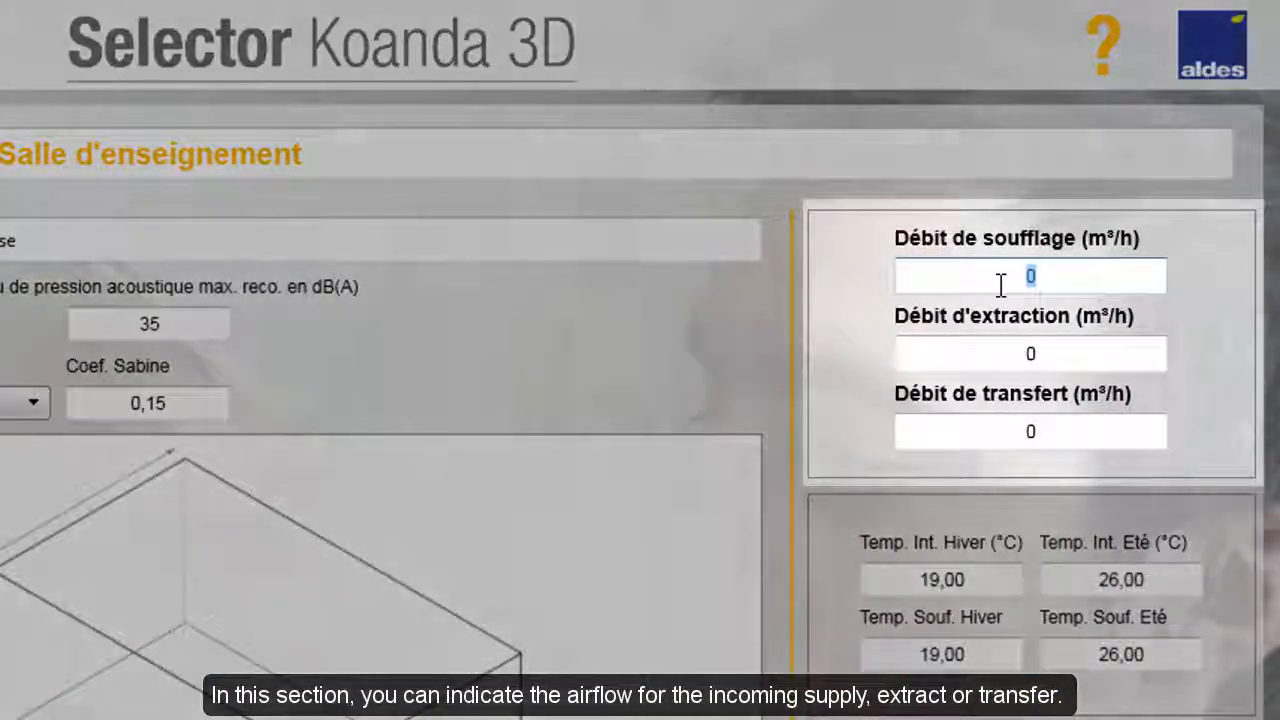
text(500)
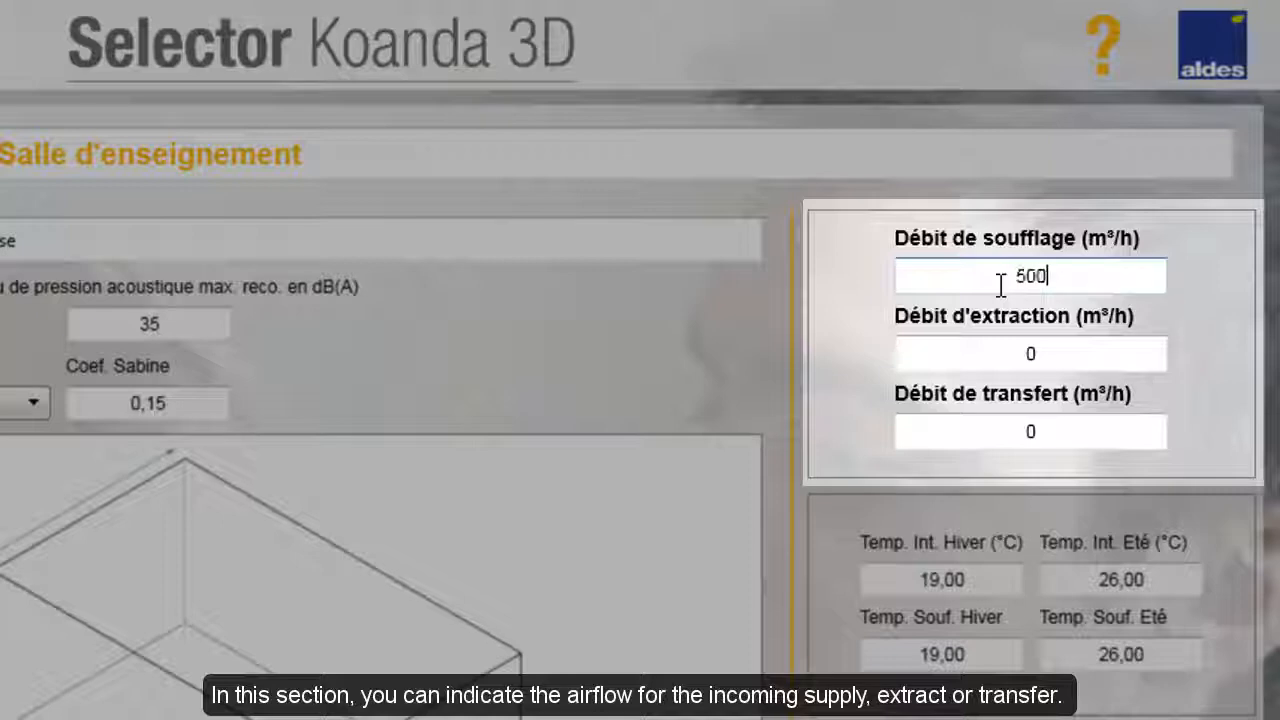
click(1048, 352)
text(500)
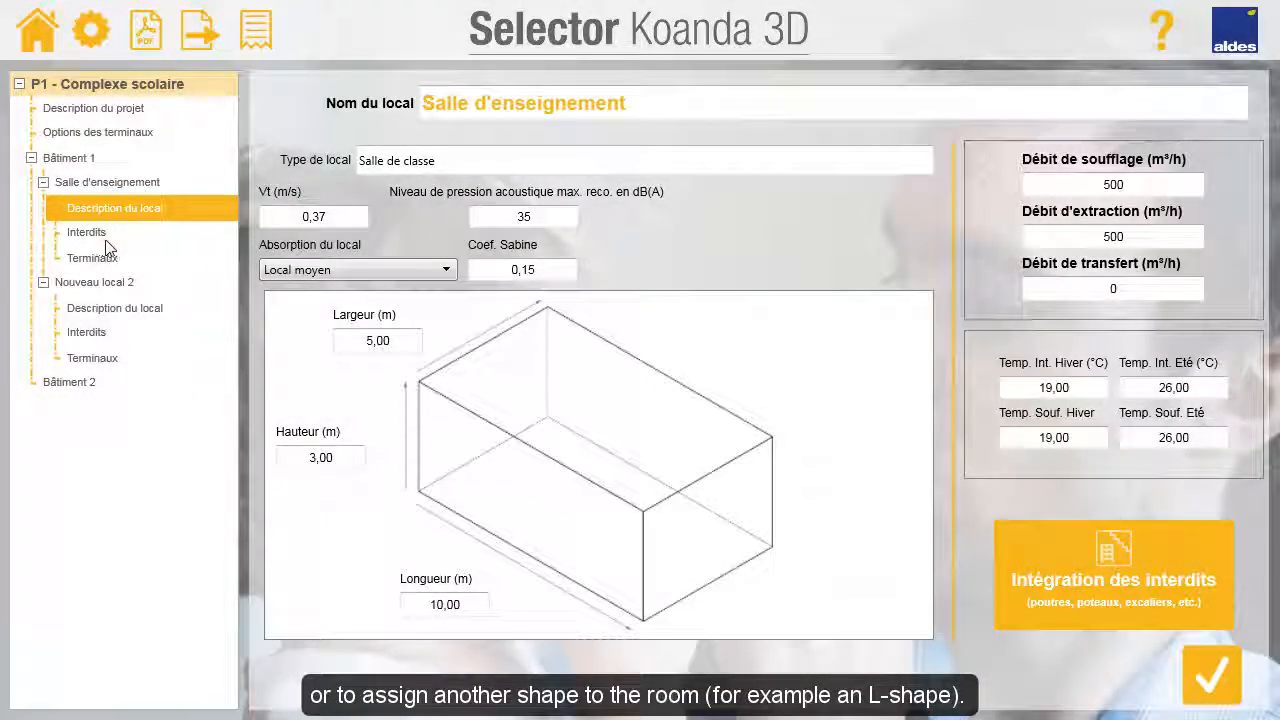
click(92, 236)
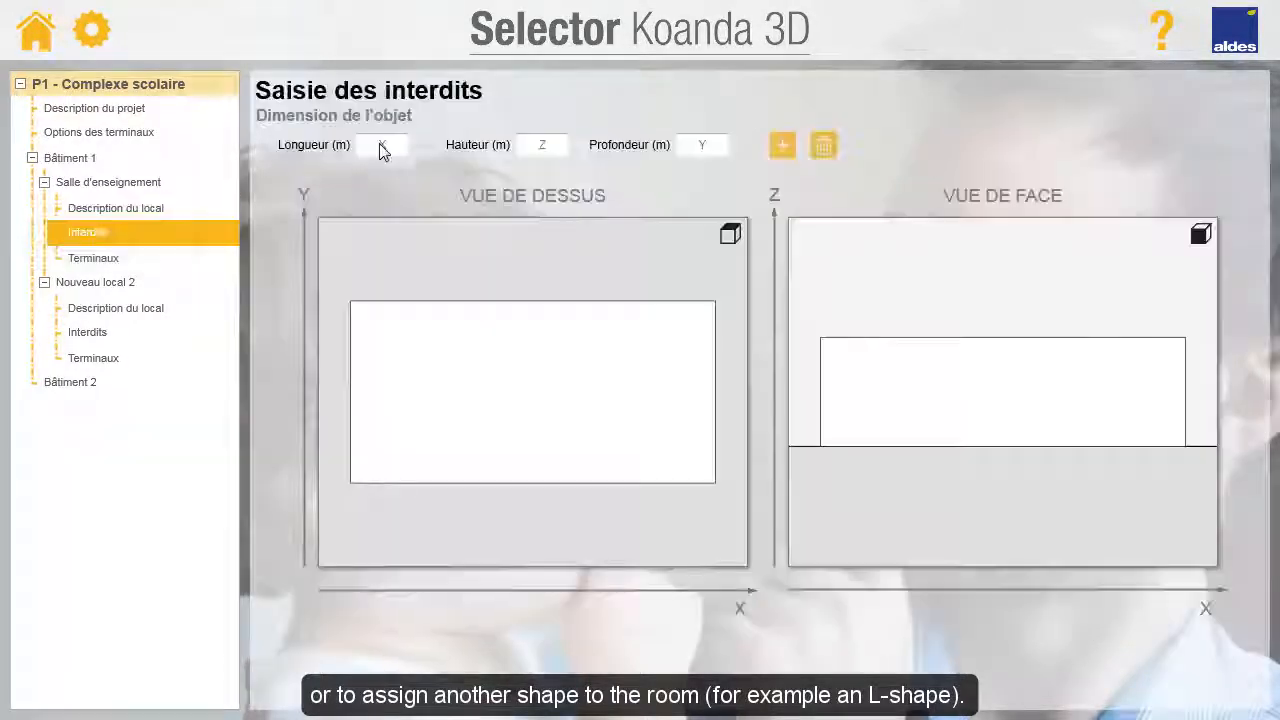
- Add a pillar obstacle 0,5 m long, 3 m high and 0,5 m deep and move it toward the room's left wall
click(379, 143)
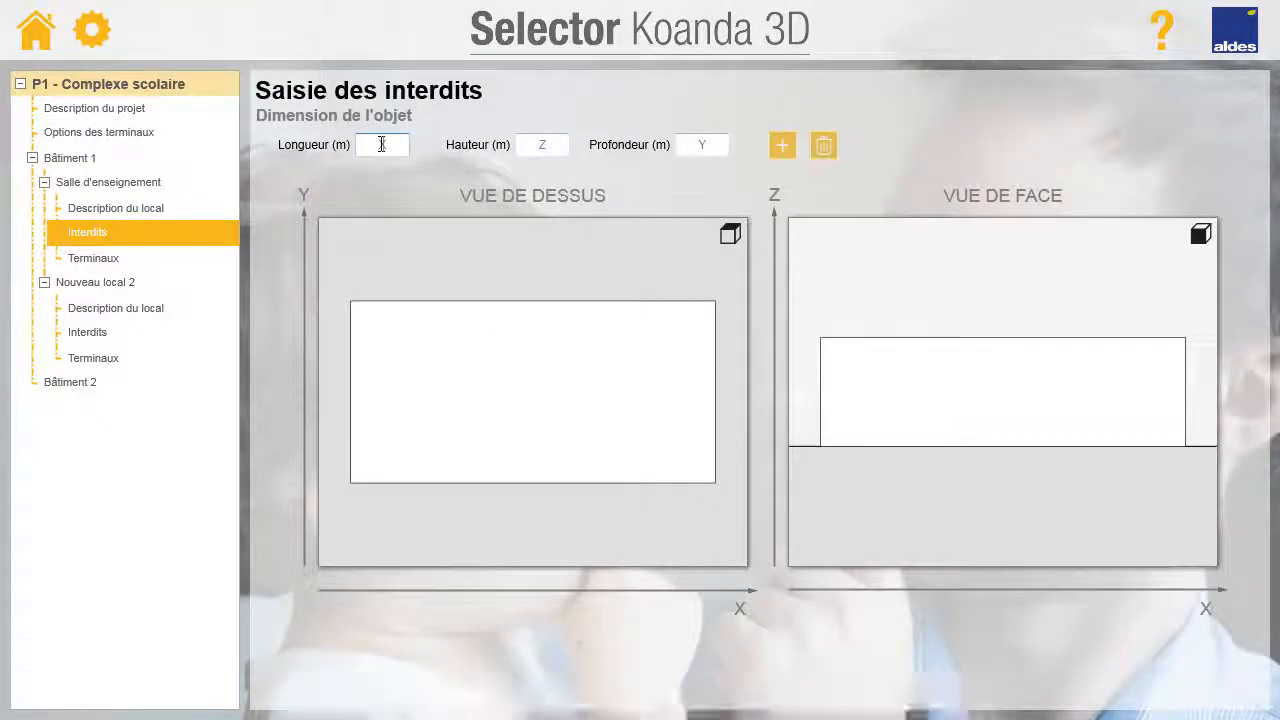
text(0,5)
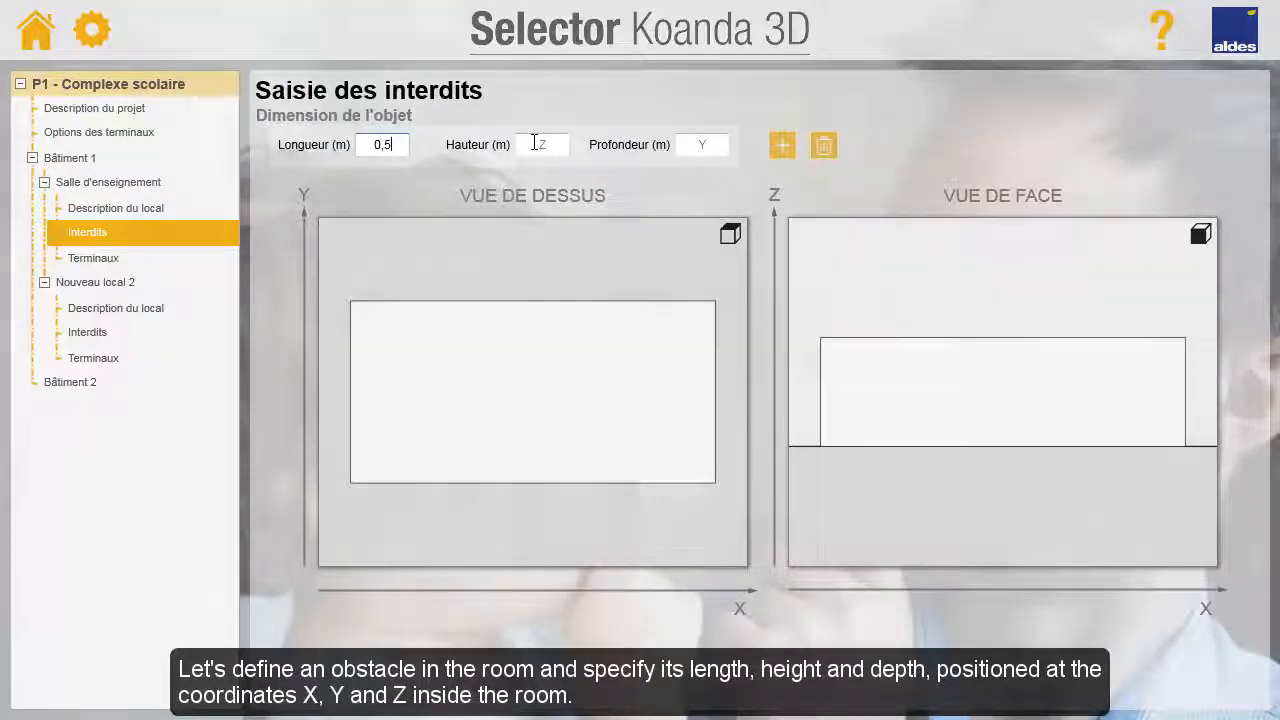
click(535, 144)
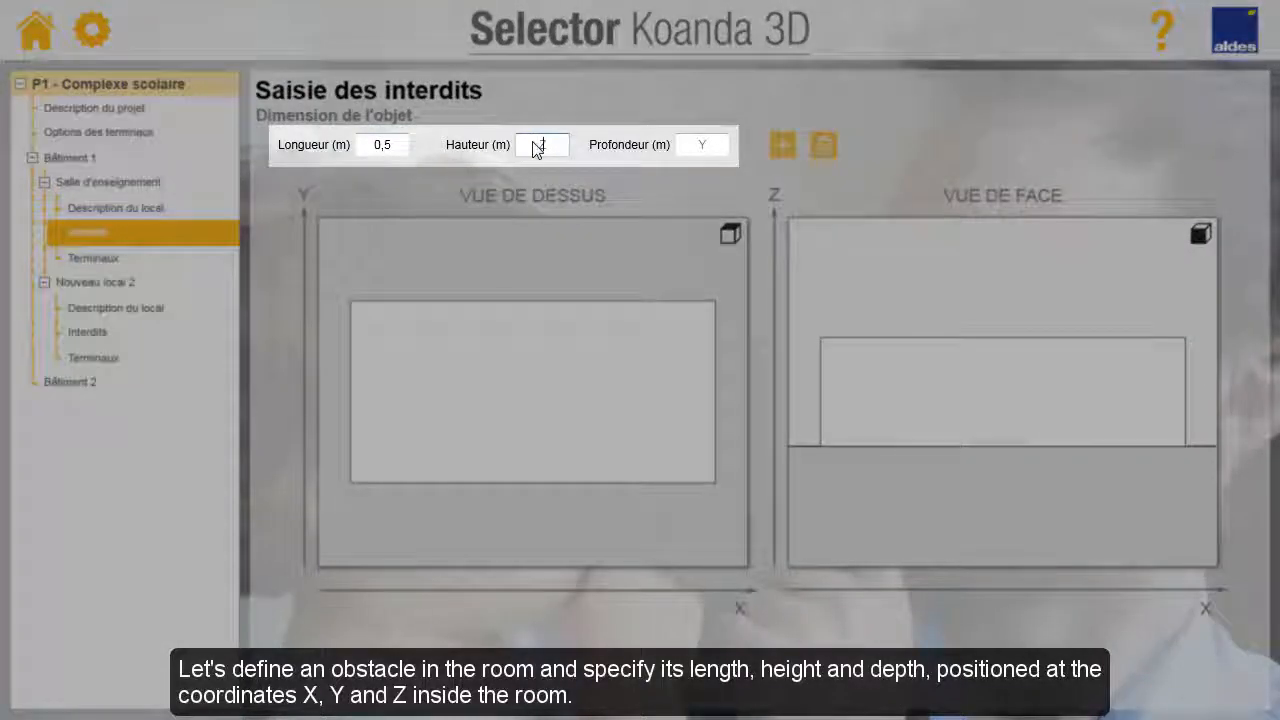
click(704, 145)
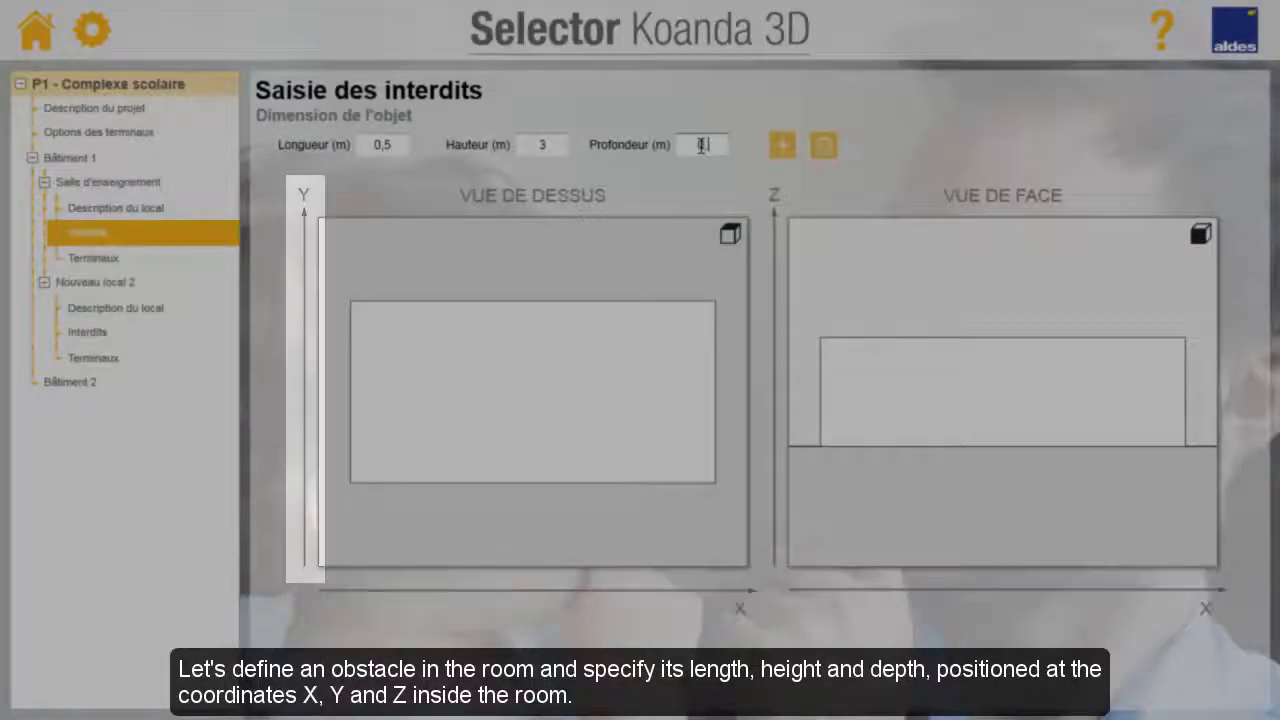
text(0,5)
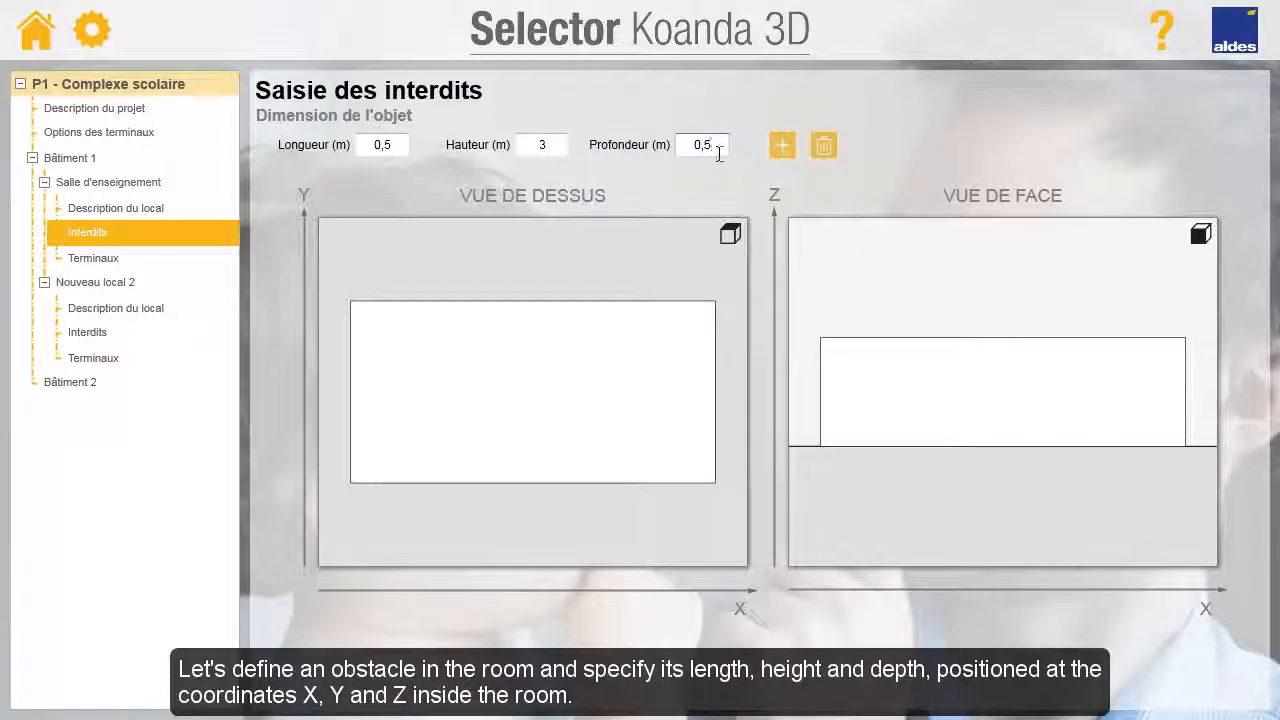
click(782, 155)
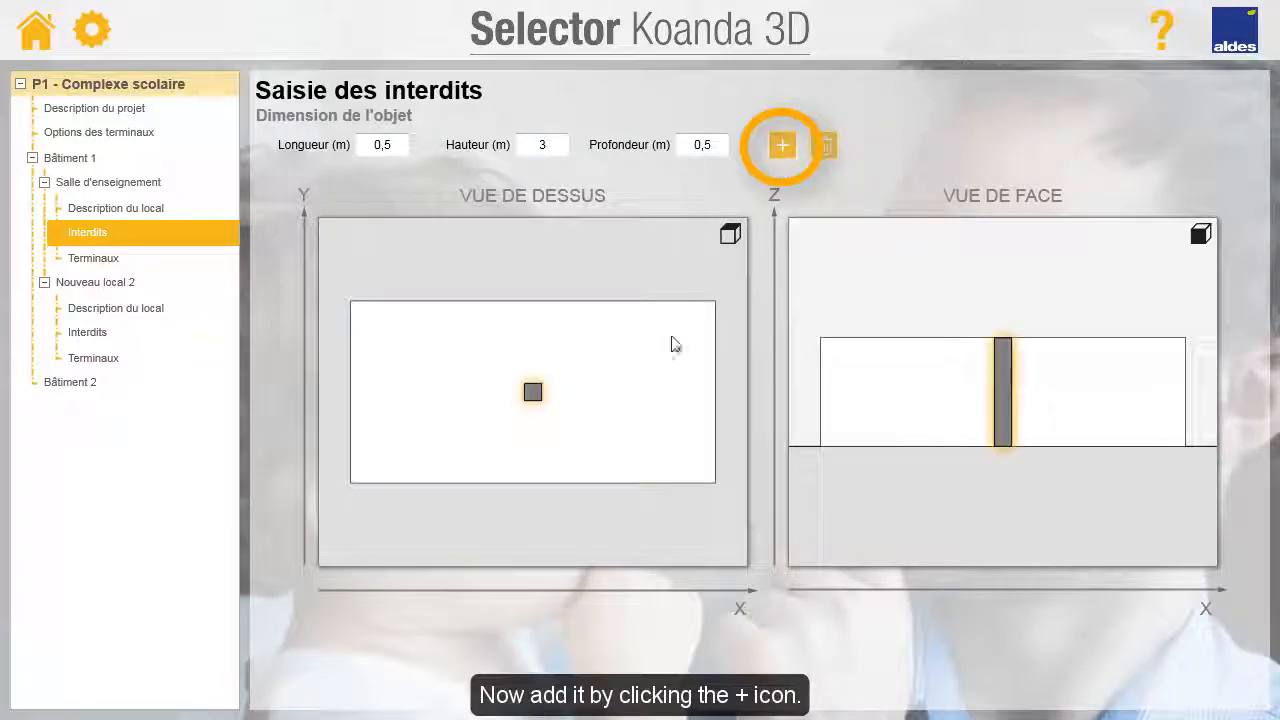
drag(533, 394, 414, 391)
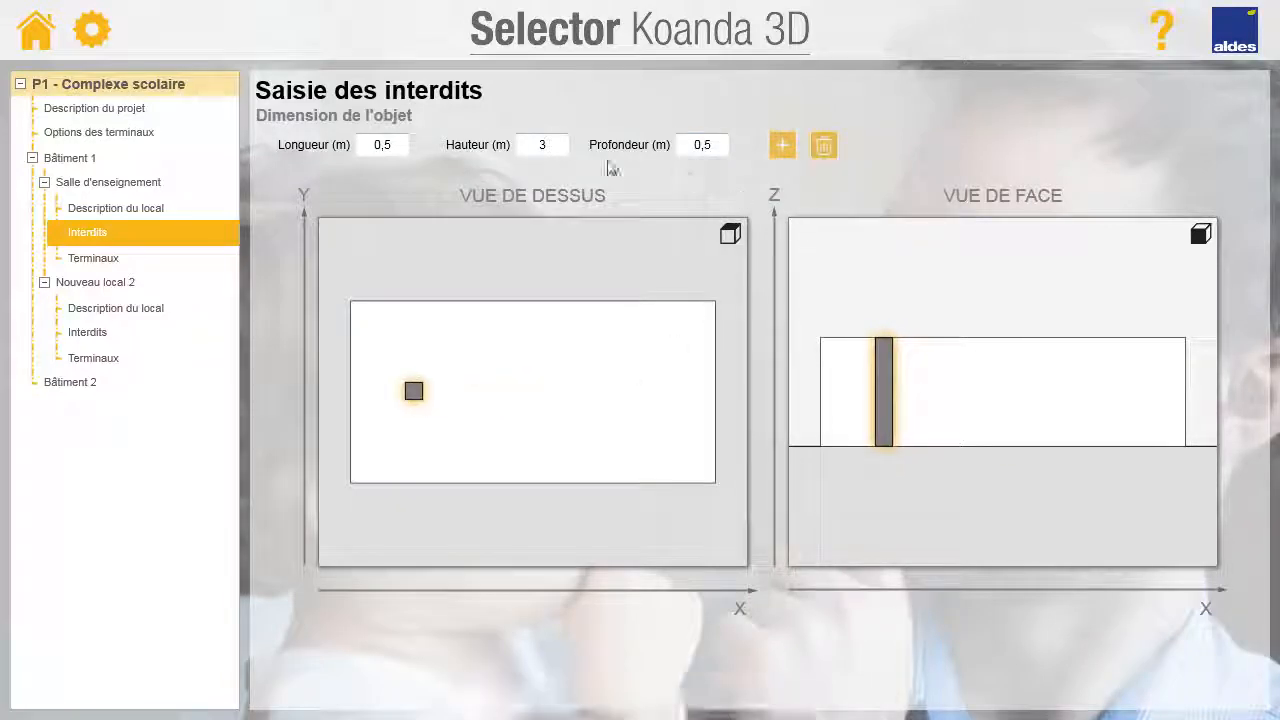
- Add a beam obstacle 0,8 m long, 0,5 m high and 5 m deep and move it near the room's left wall
drag(400, 148, 365, 148)
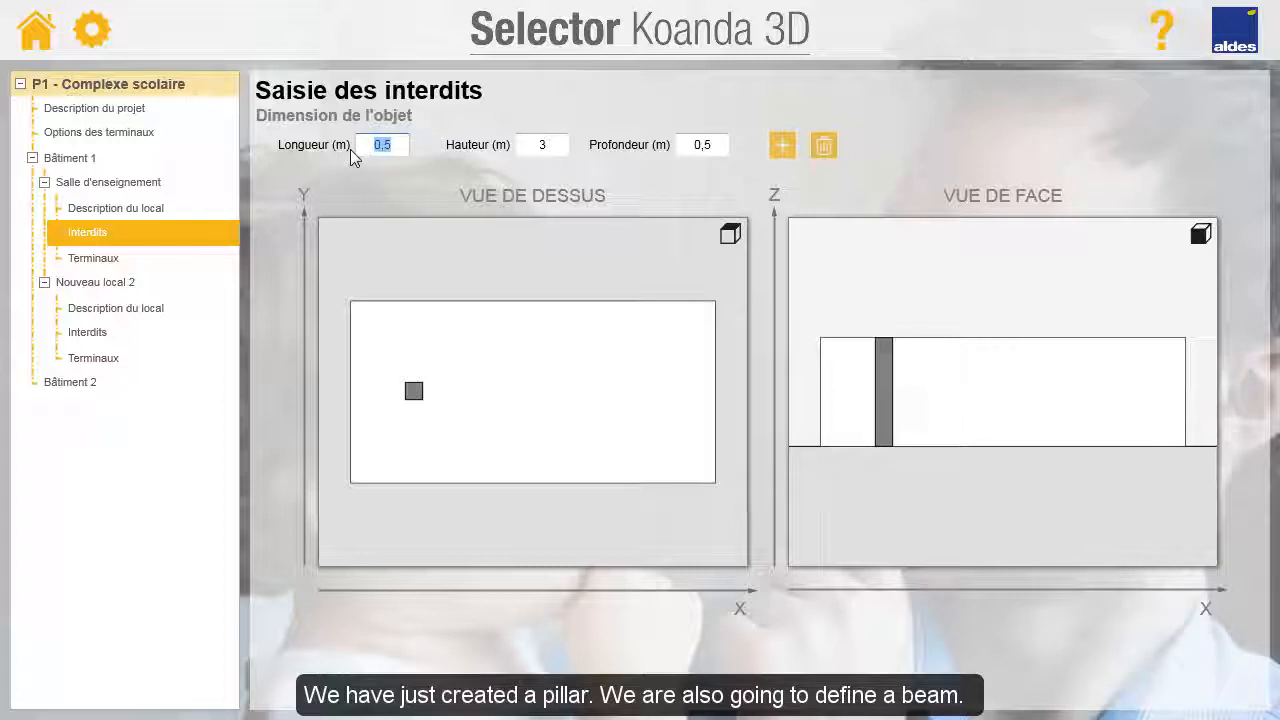
text(0,8)
key(Tab)
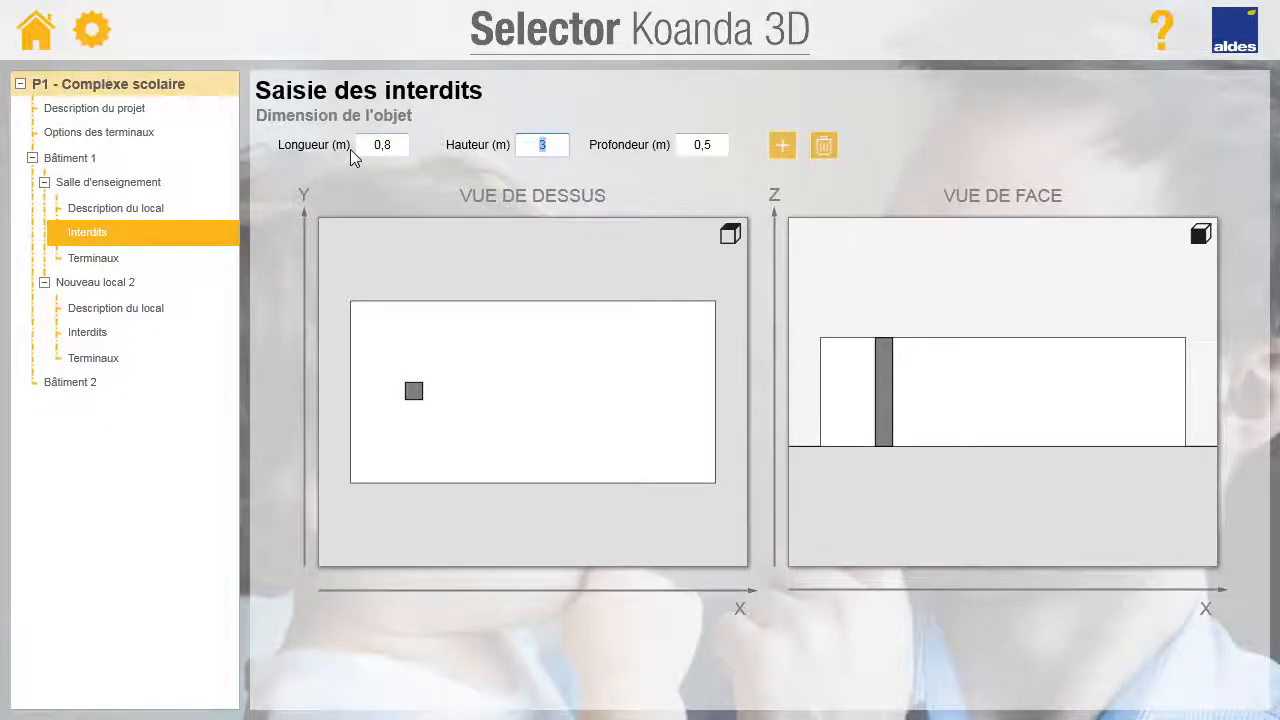
text(0,5)
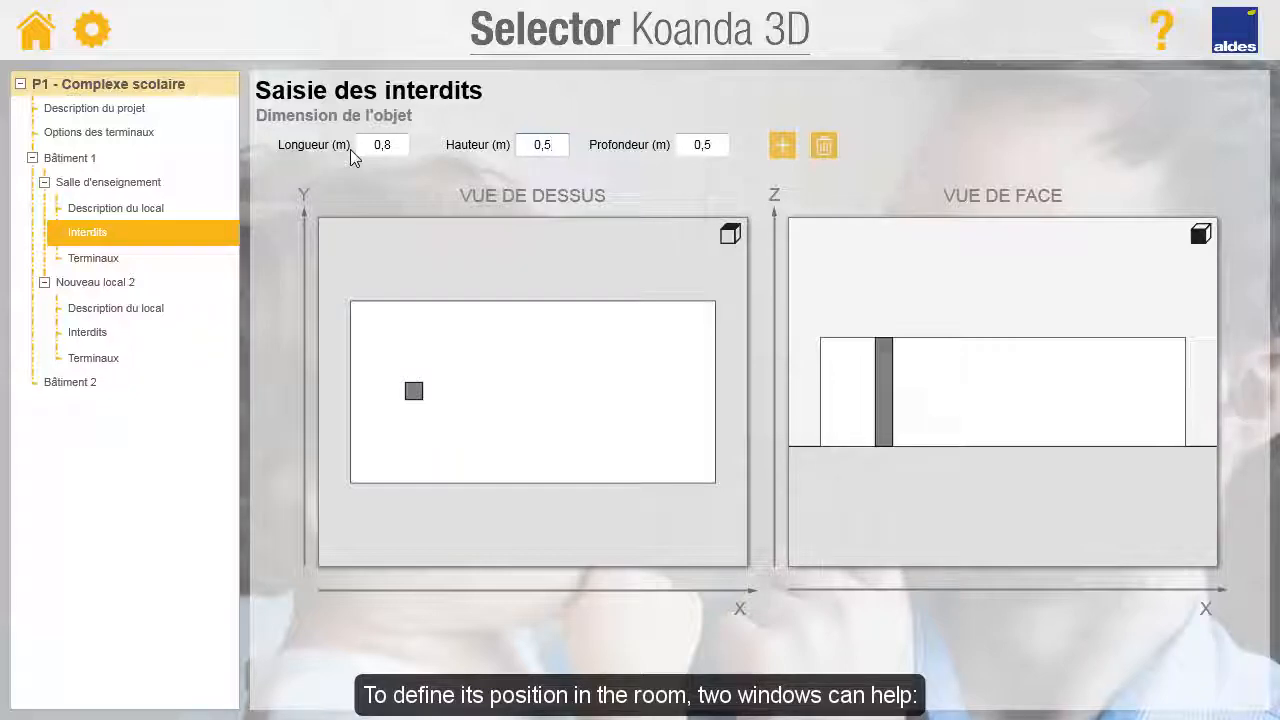
key(Tab)
text(5)
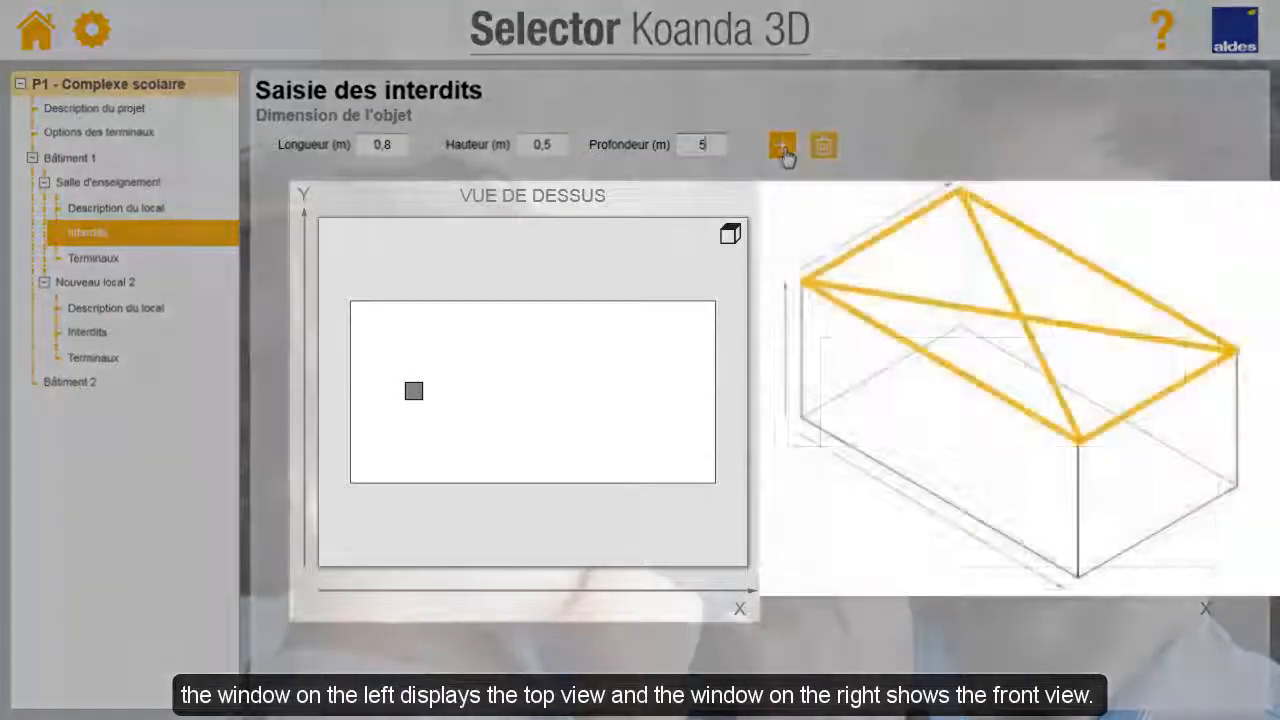
click(782, 145)
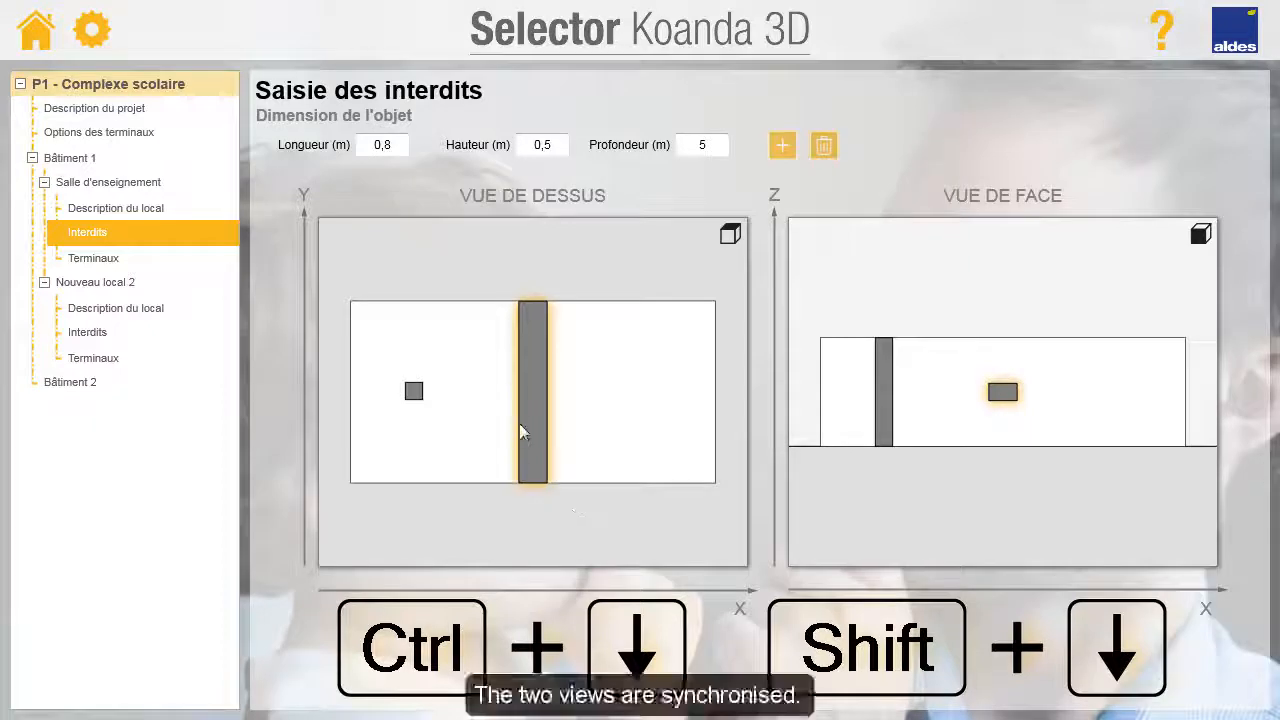
drag(523, 428, 370, 402)
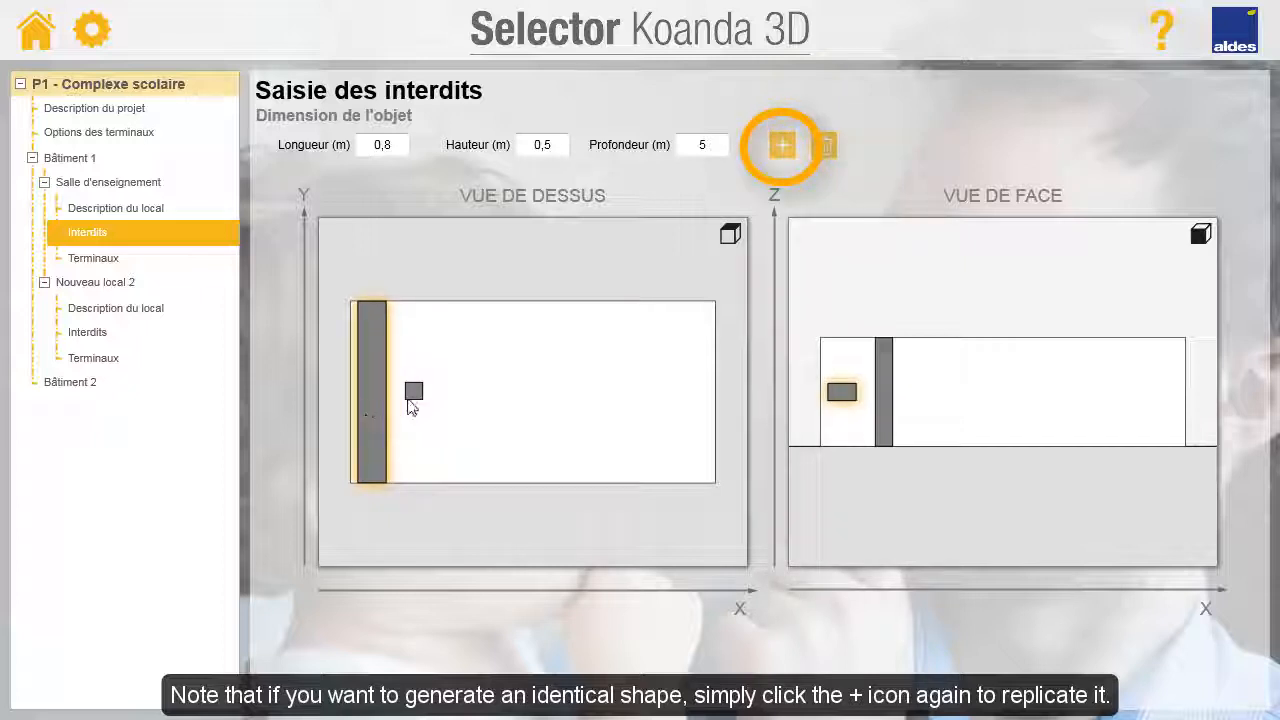
- Delete the square pillar obstacle beside the beam
click(415, 398)
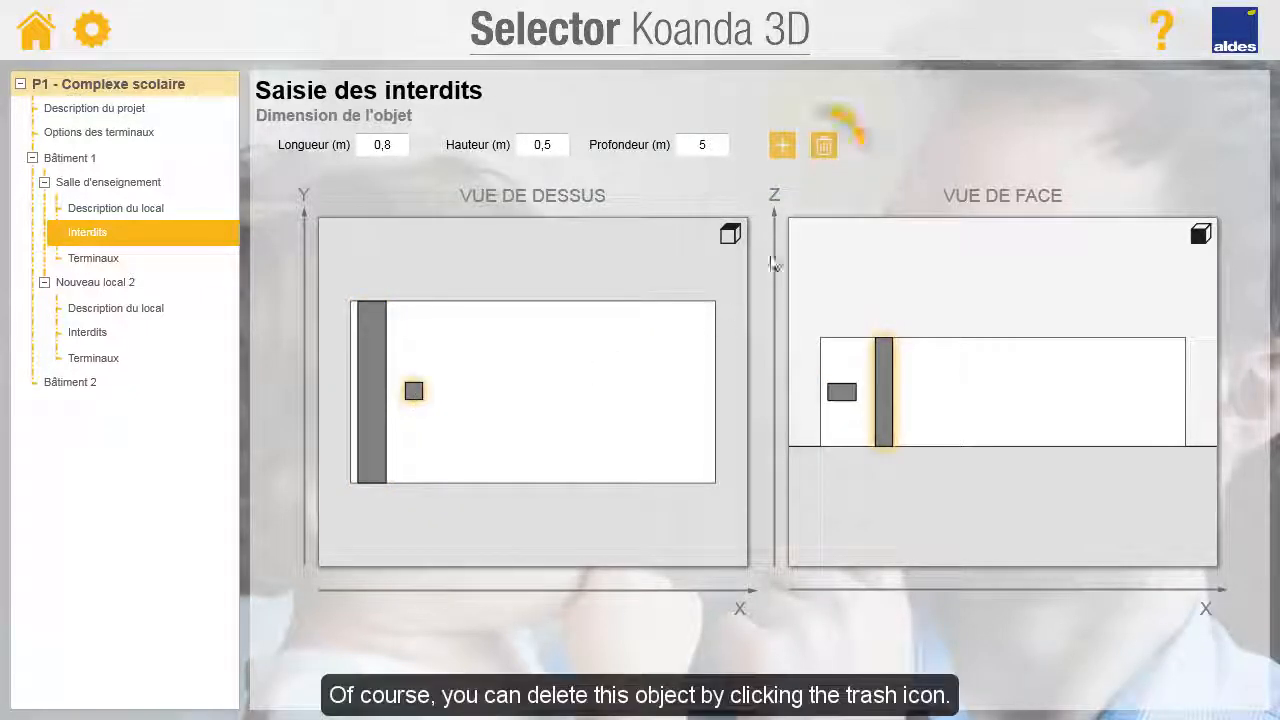
click(824, 147)
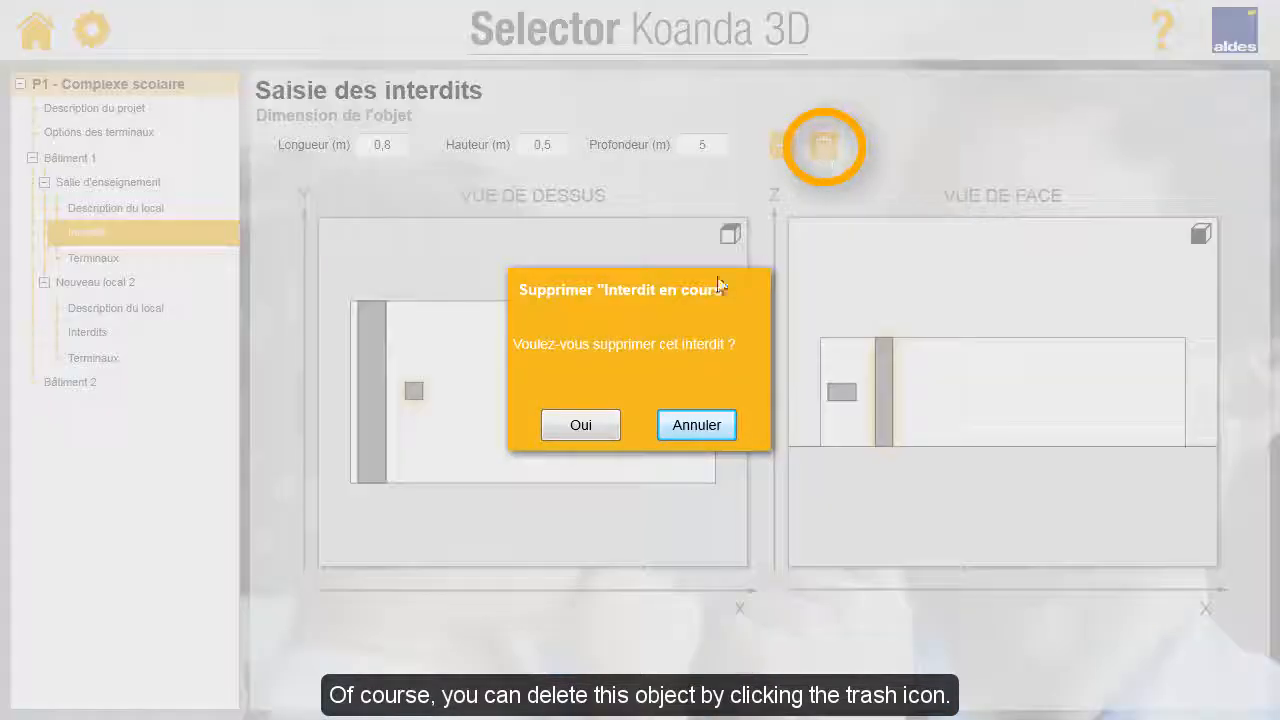
click(585, 430)
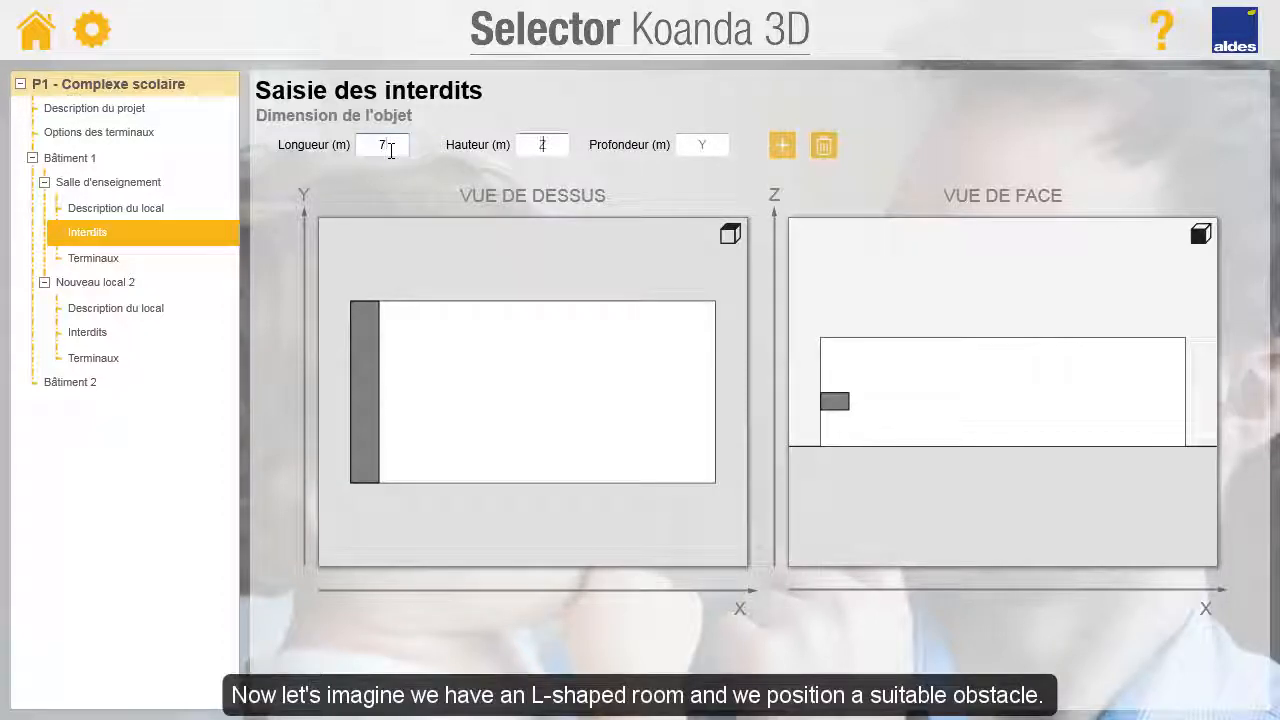
- Add an obstacle 7 m long, 3 m high and 2,5 m deep, place it in the top view's lower-right room corner, and delete it again
key(Tab)
text(3)
click(700, 147)
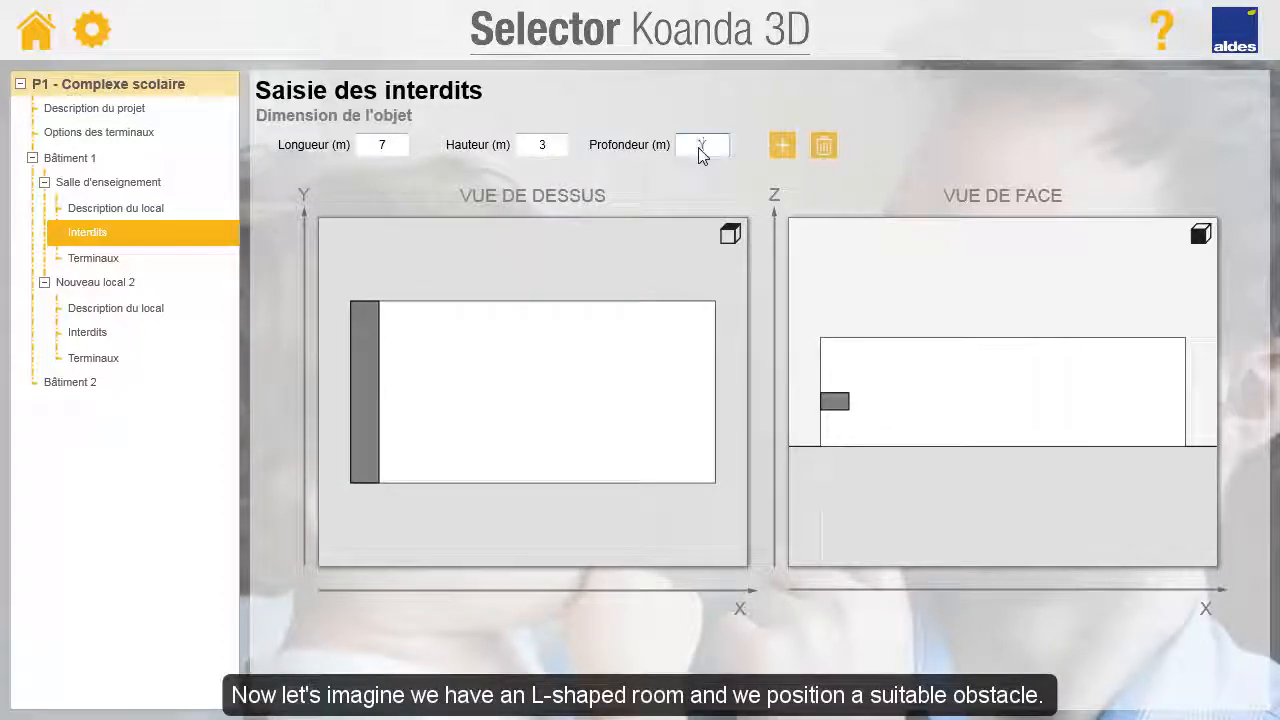
text(2,5)
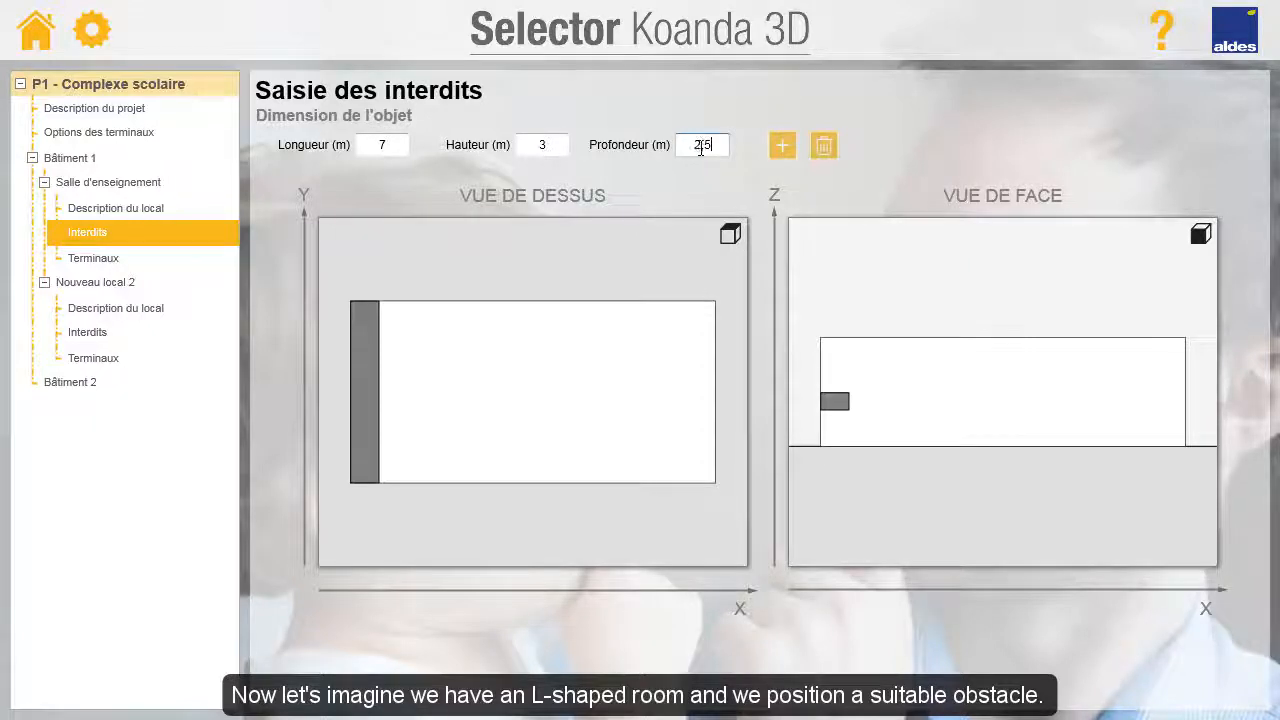
click(783, 150)
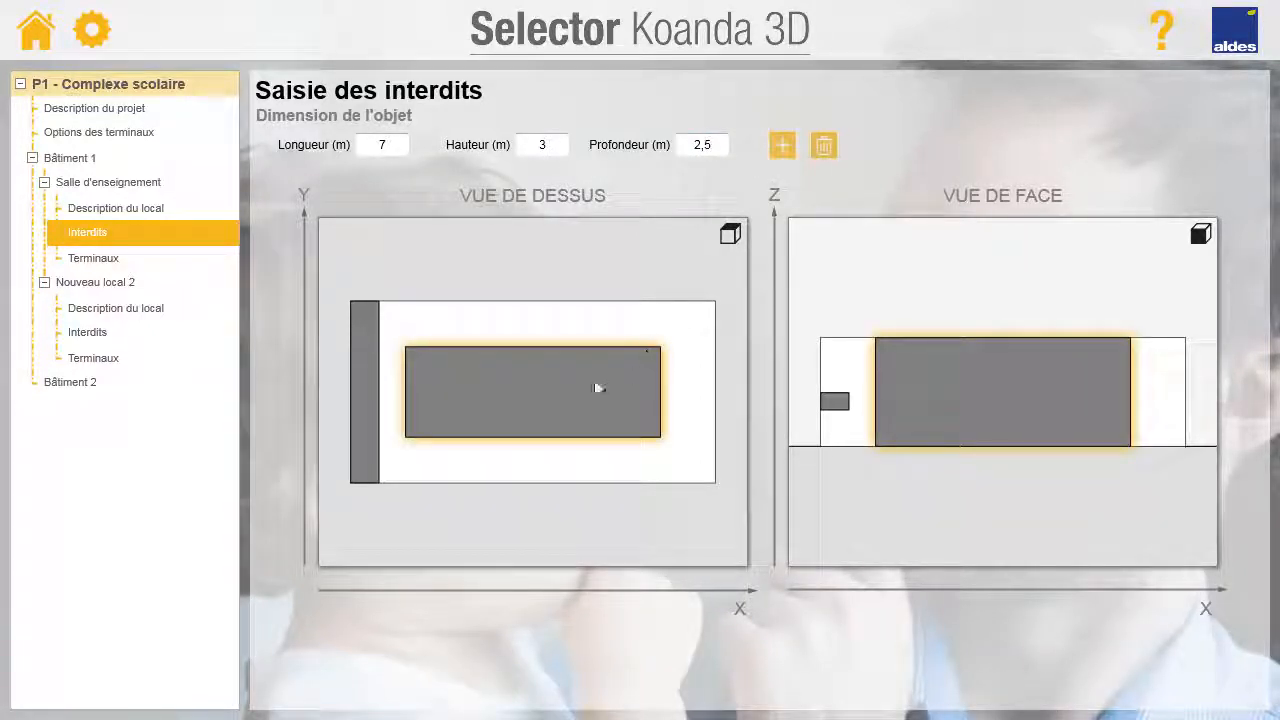
drag(597, 389, 700, 468)
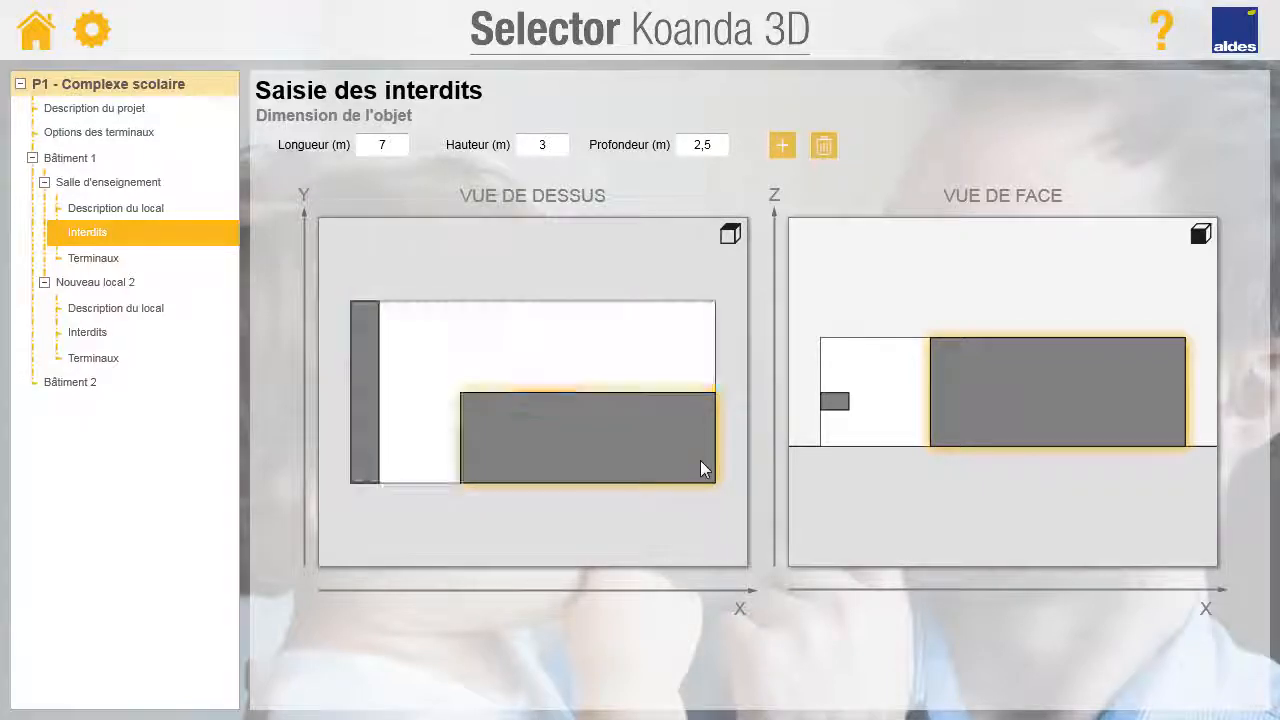
click(823, 147)
click(613, 423)
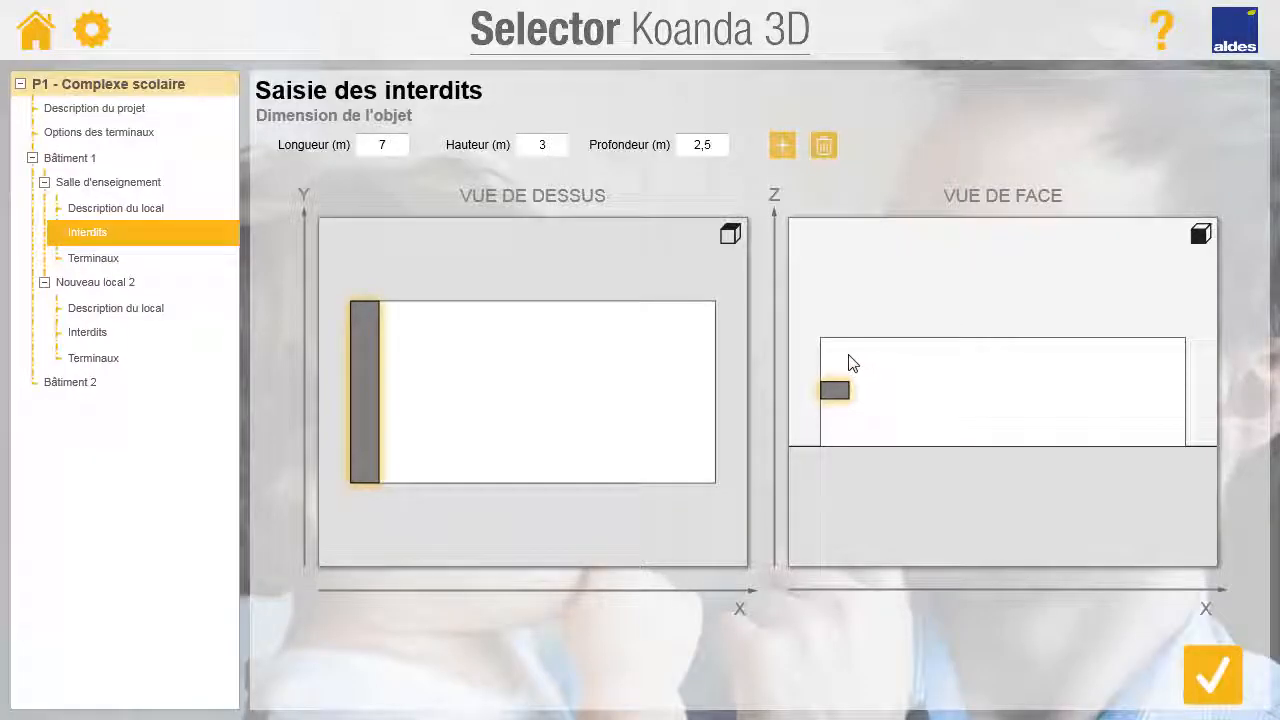
- Move the beam up to the ceiling near the middle of the room in the front view and validate the obstacles
drag(829, 394, 1010, 352)
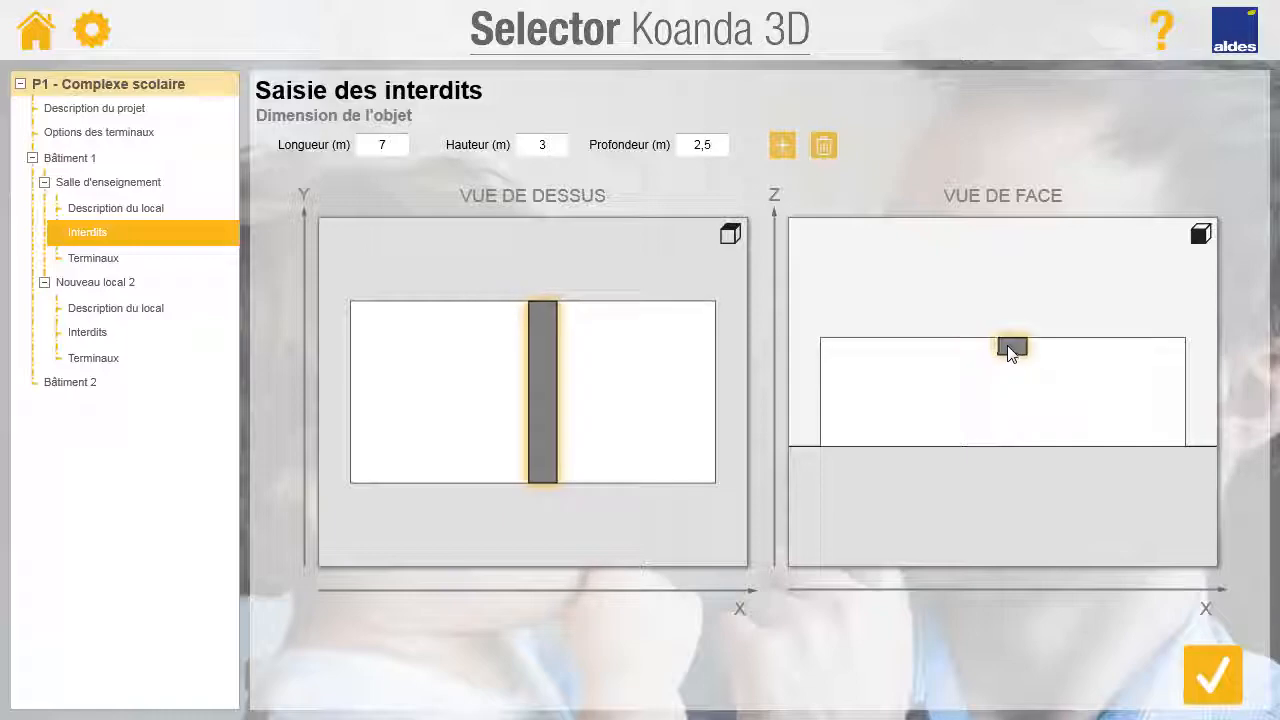
click(1237, 692)
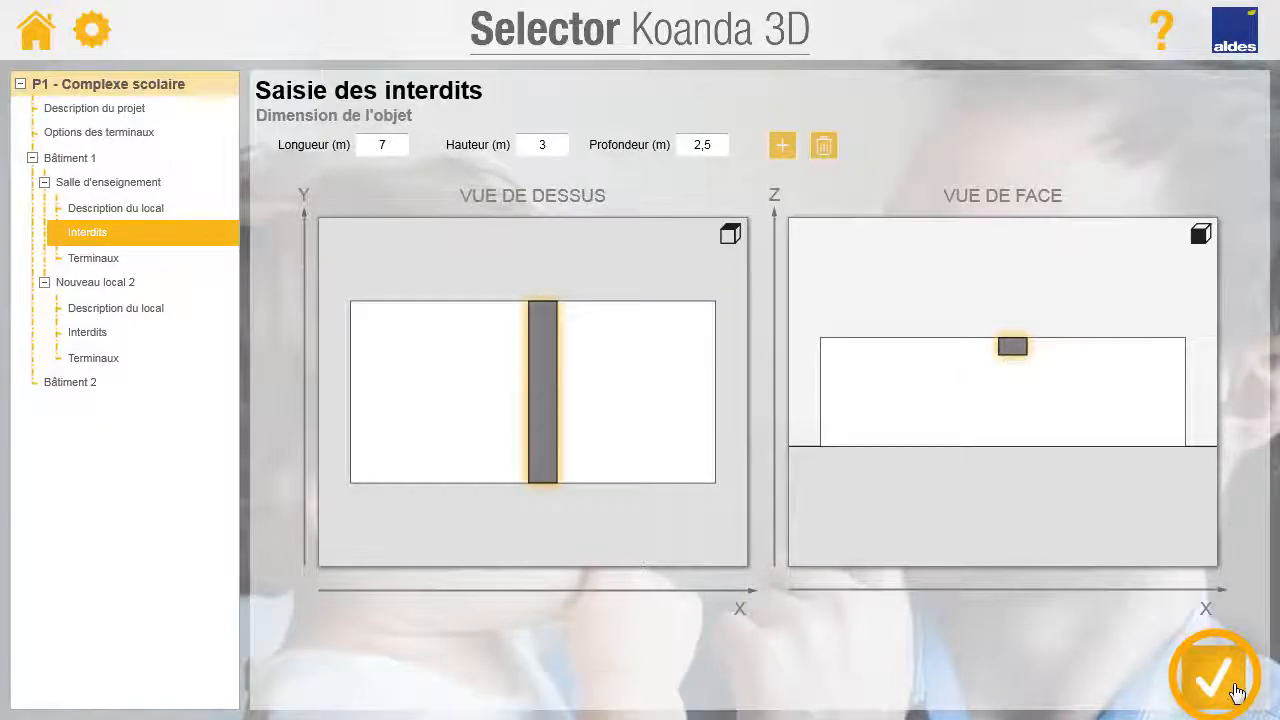